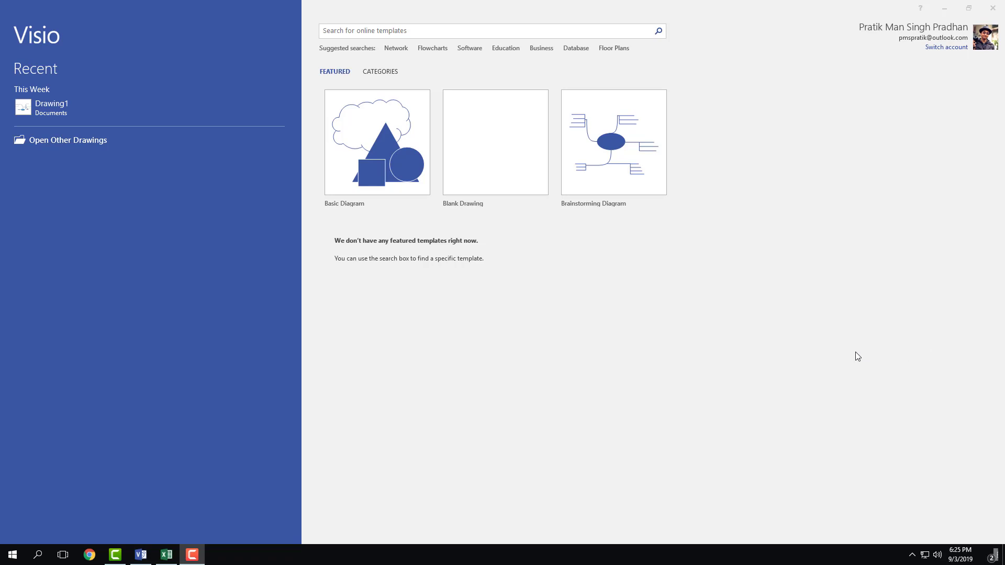
# - Switch the Visio start screen from featured templates to the template categories list
pyautogui.click(385, 74)
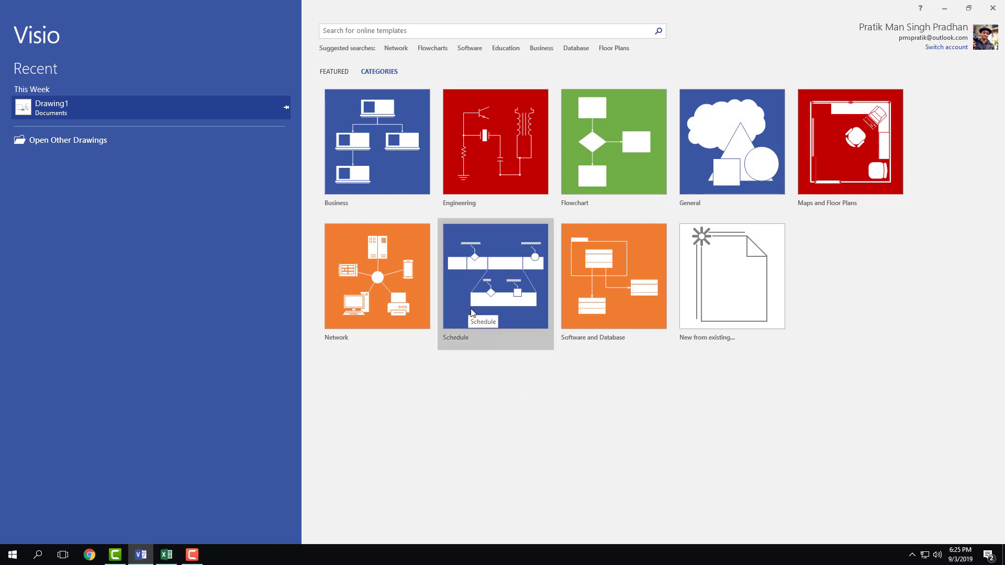
# - Create a new drawing from the Schedule > Timeline template using Metric Units
pyautogui.click(511, 306)
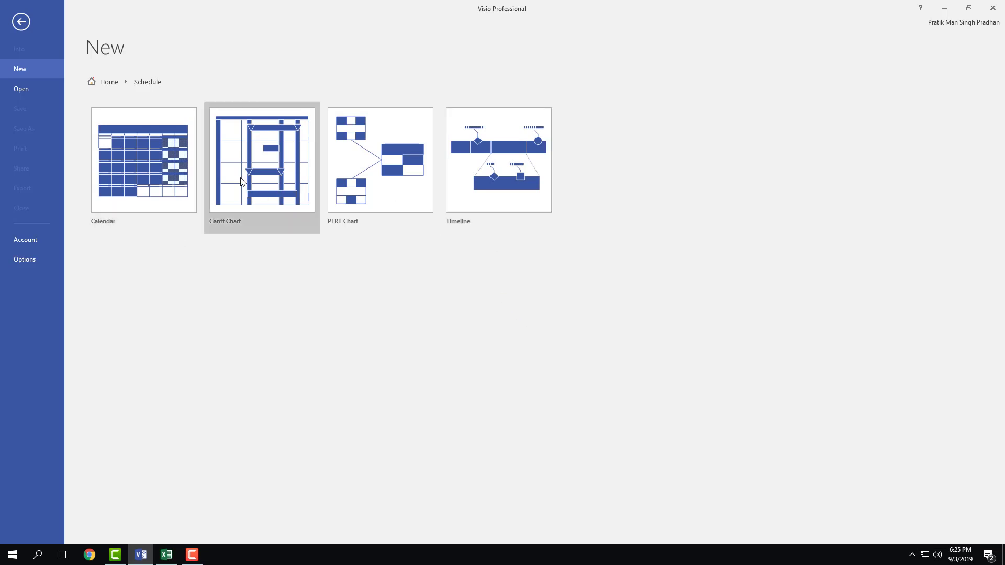
pyautogui.click(518, 203)
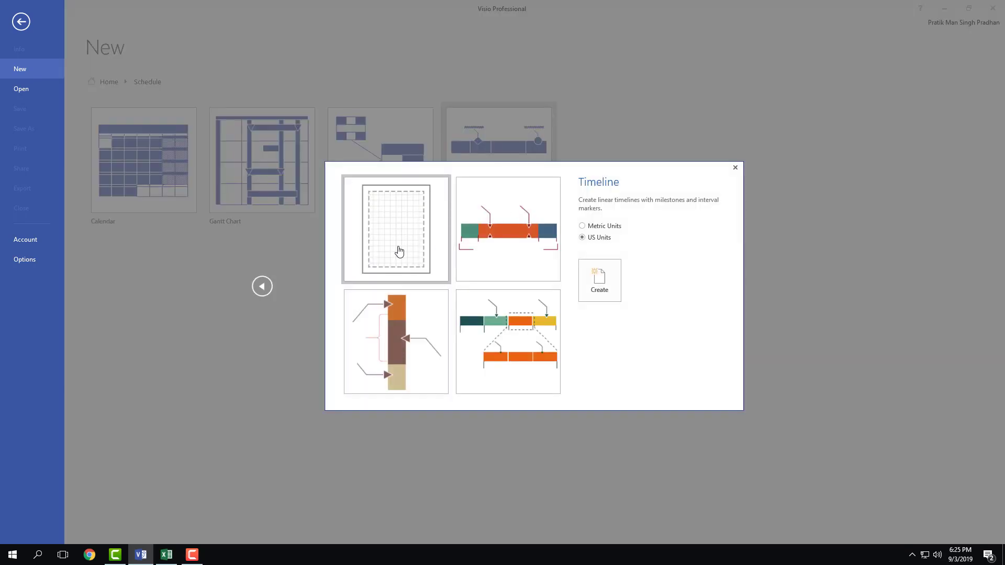
pyautogui.click(582, 226)
pyautogui.click(603, 278)
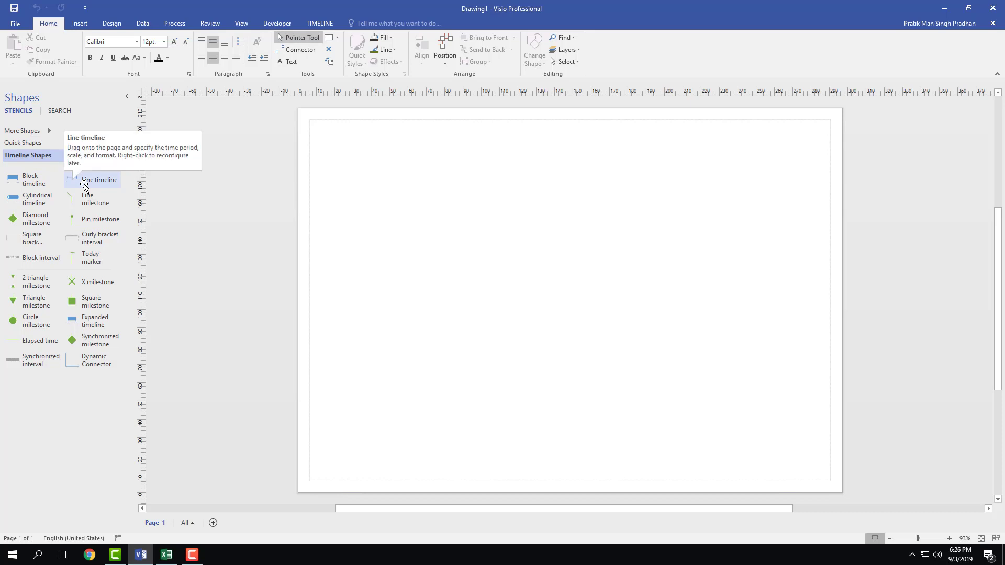
# - Drag a Line timeline from Timeline Shapes onto the middle of the page
pyautogui.moveTo(86, 182); pyautogui.dragTo(569, 284)
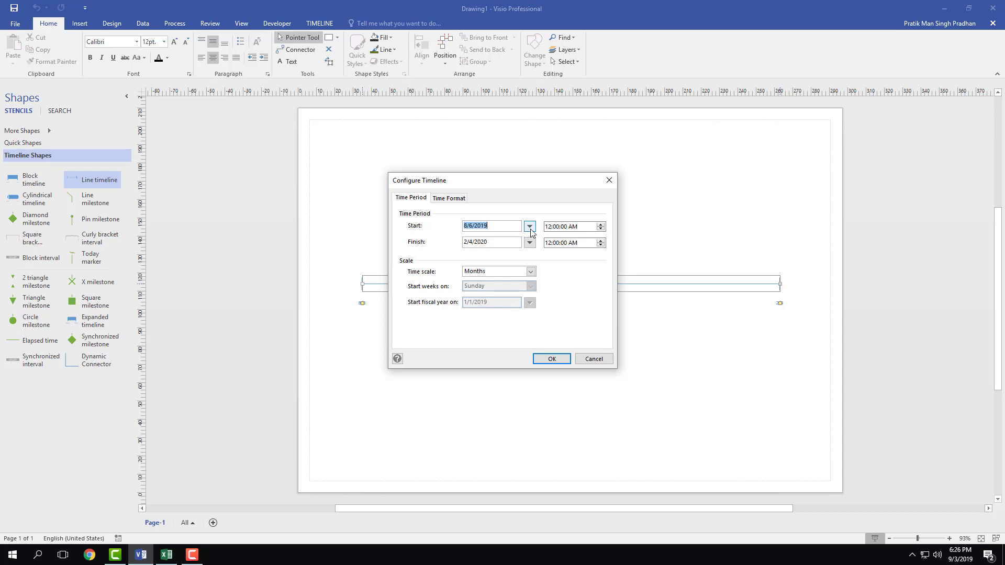
# - Set the timeline start date to 9/1/2019 and finish date to 9/30/2019
pyautogui.click(529, 228)
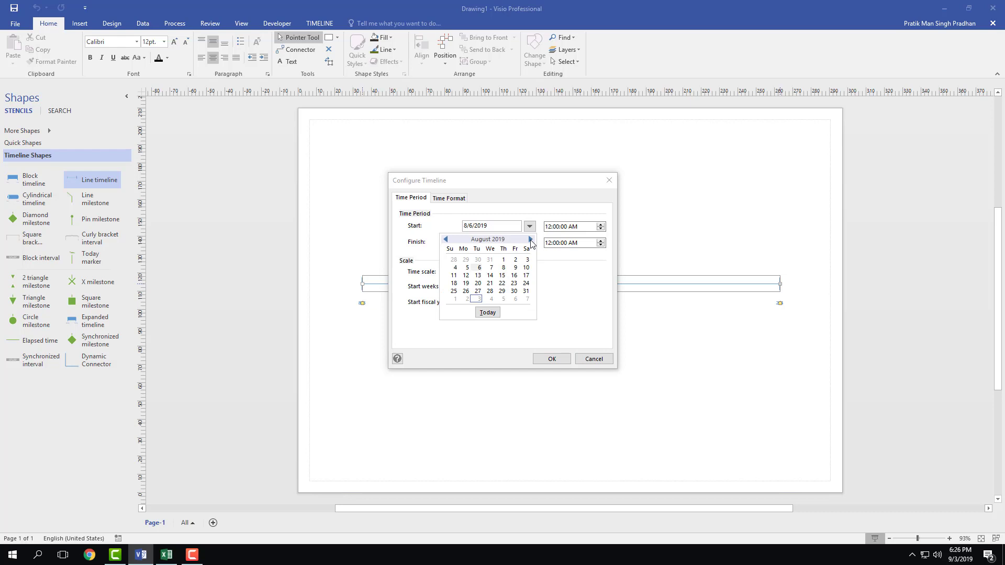
pyautogui.click(531, 241)
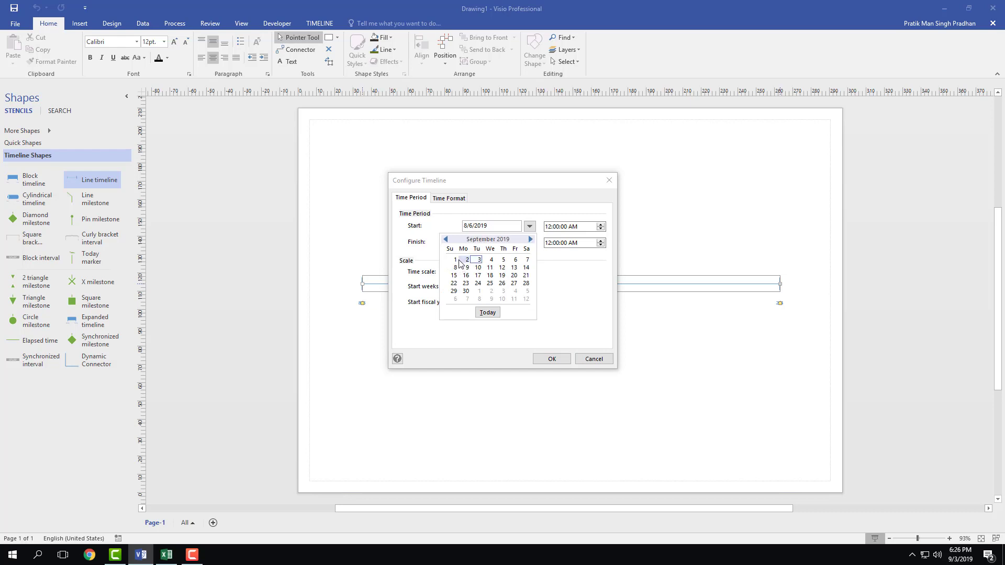
pyautogui.click(456, 260)
pyautogui.click(530, 244)
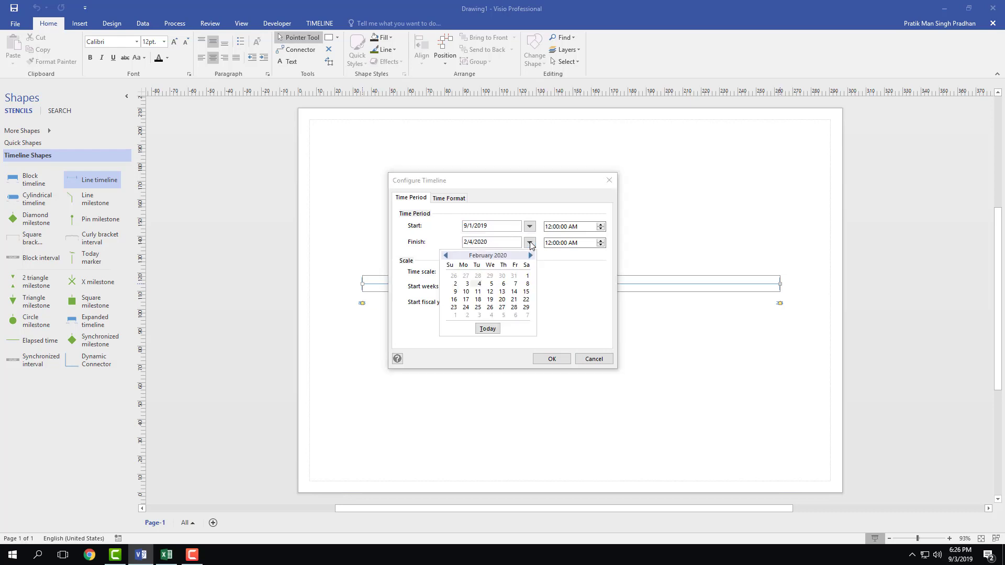
pyautogui.click(531, 256)
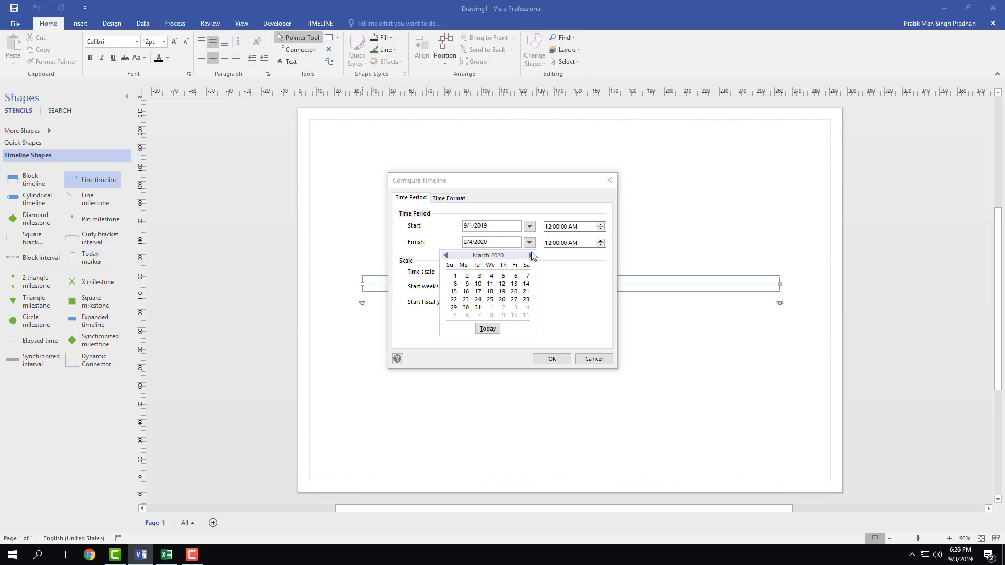
pyautogui.click(446, 256)
pyautogui.click(446, 256)
pyautogui.click(446, 256)
pyautogui.click(446, 255)
pyautogui.click(446, 255)
pyautogui.click(446, 255)
pyautogui.click(445, 256)
pyautogui.click(531, 255)
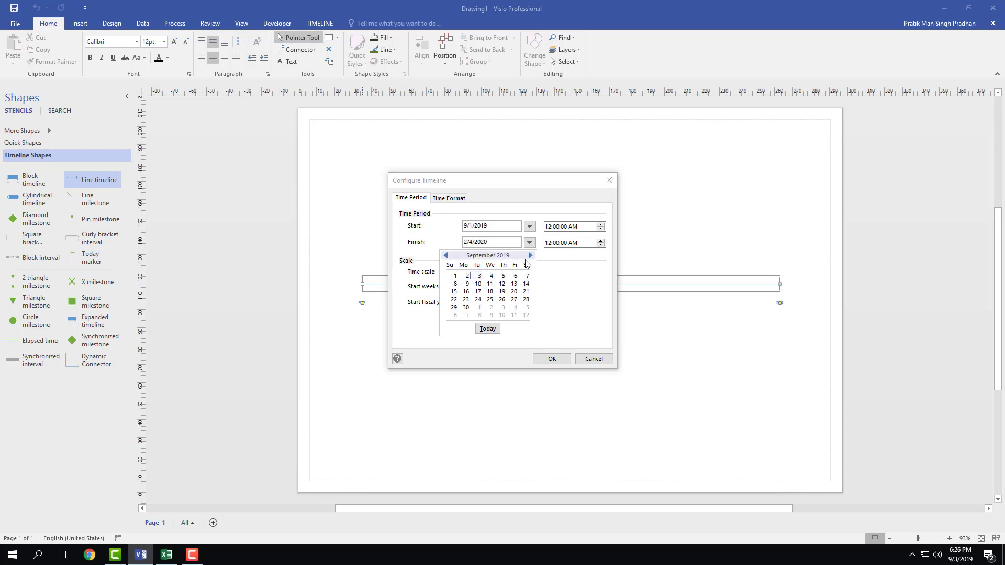
pyautogui.click(465, 308)
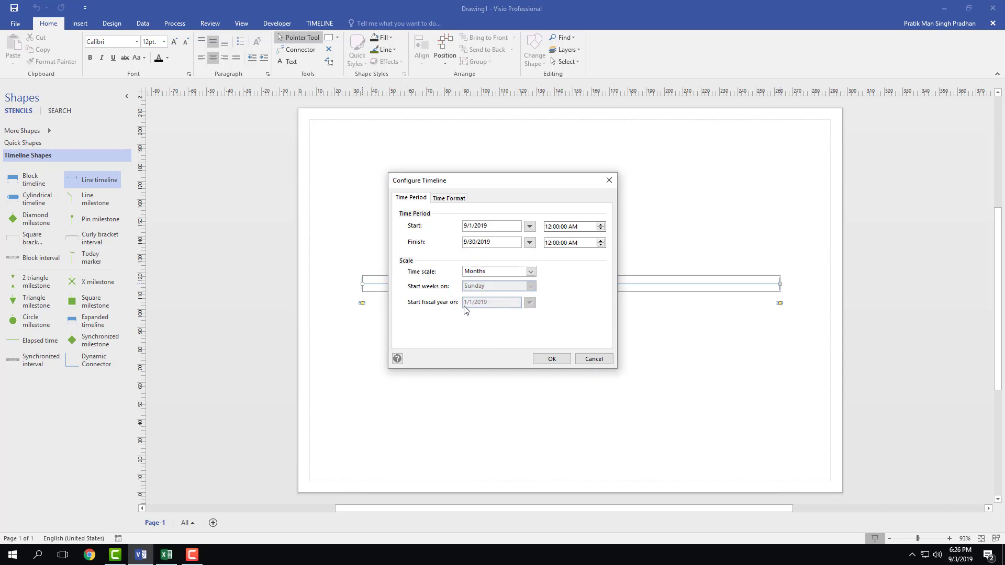
# - Set the start time to 9:00 AM and the finish time to 6:00 PM
pyautogui.click(585, 229)
pyautogui.click(549, 231)
pyautogui.write('9')
pyautogui.click(548, 244)
pyautogui.click(573, 244)
# - Change the time scale to Weeks with weeks starting on Sunday
pyautogui.click(531, 272)
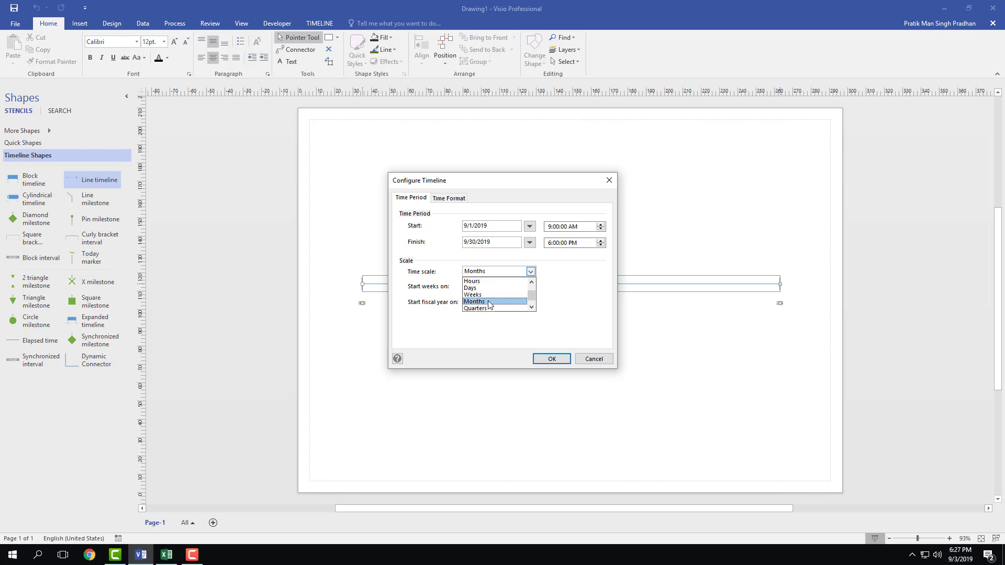
pyautogui.scroll(-1, 492, 307)
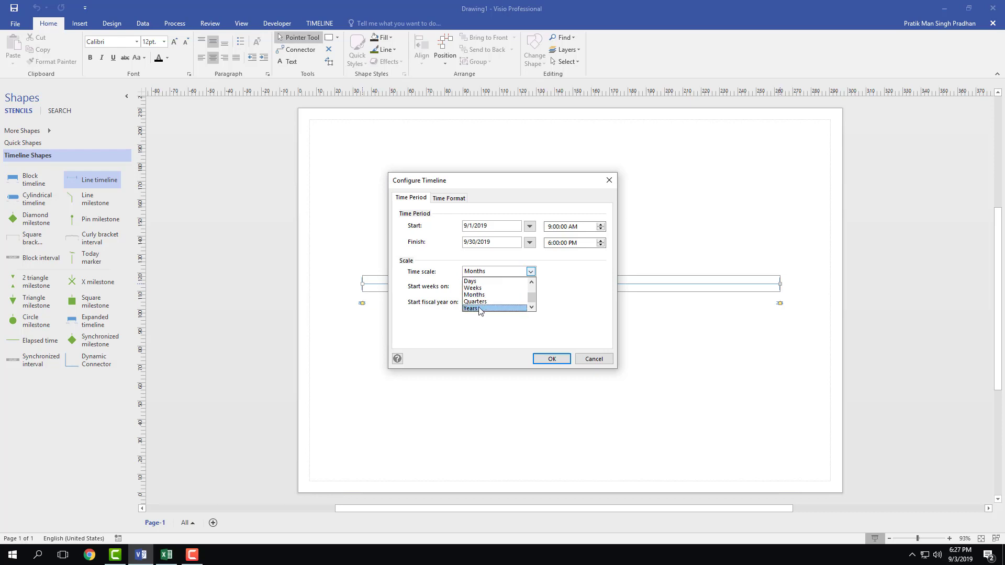
pyautogui.scroll(1, 476, 309)
pyautogui.click(482, 309)
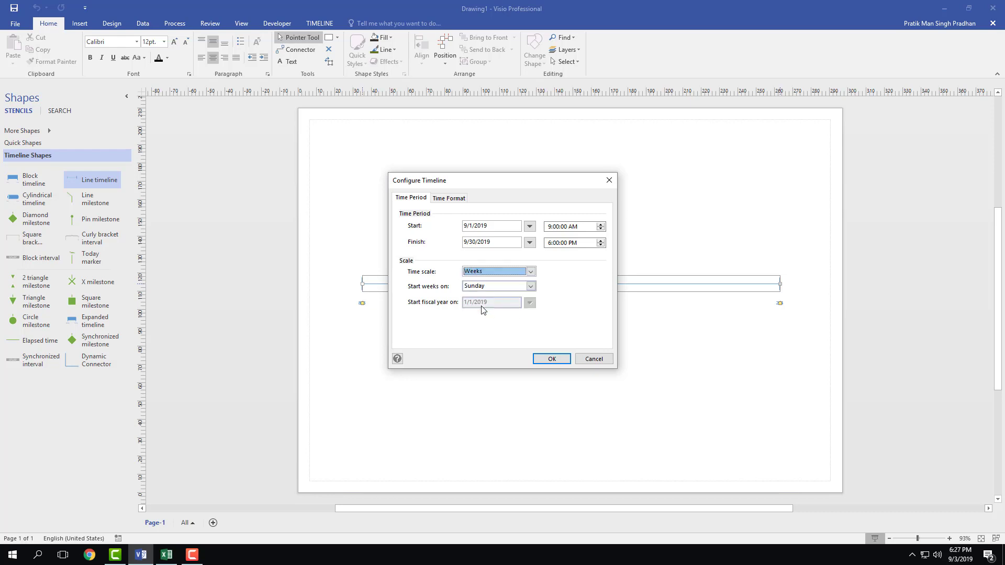
pyautogui.click(531, 287)
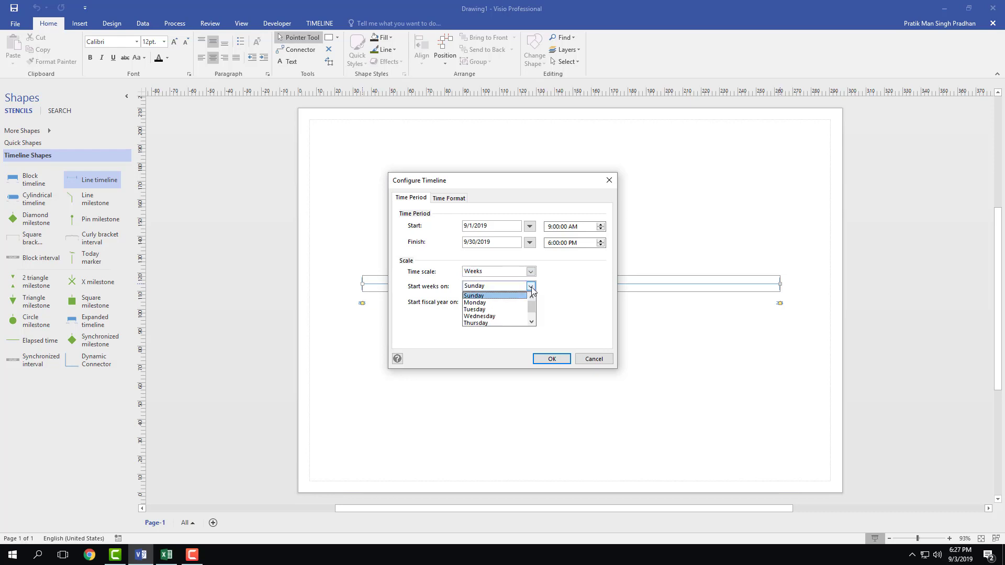
pyautogui.click(494, 296)
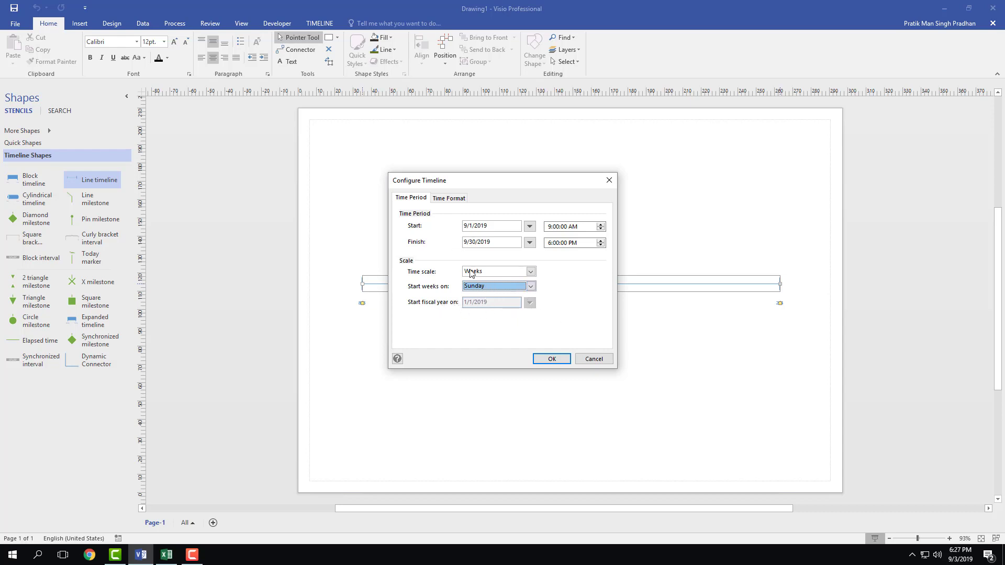
# - In Time Format, keep the Gregorian calendar and set language to English (United States)
pyautogui.click(446, 201)
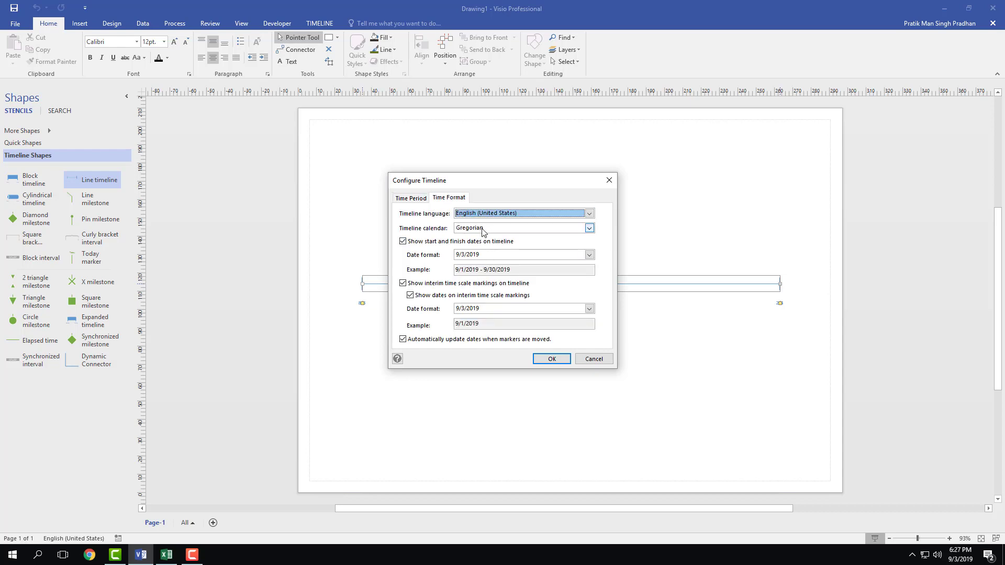
pyautogui.click(589, 228)
pyautogui.click(545, 237)
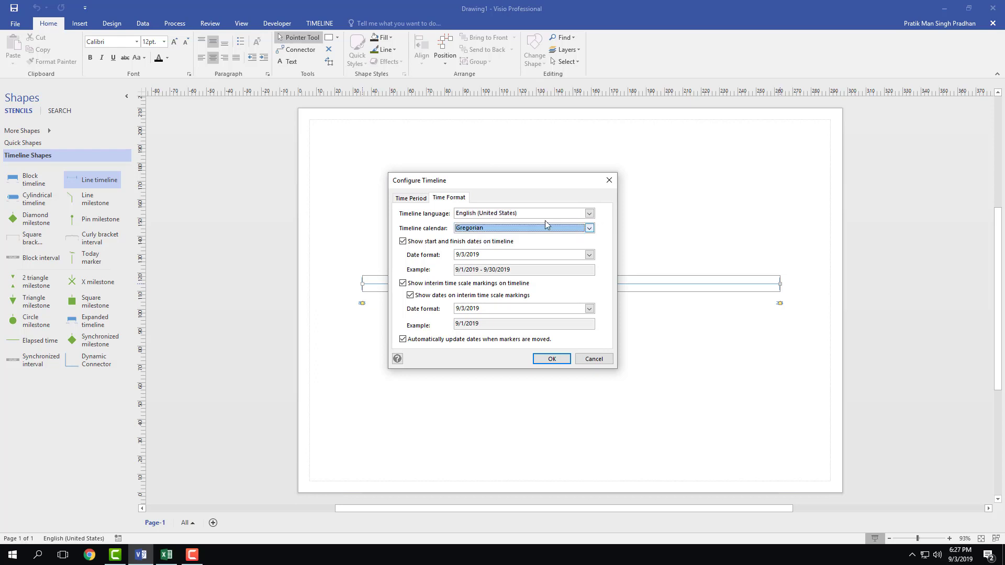
pyautogui.click(589, 213)
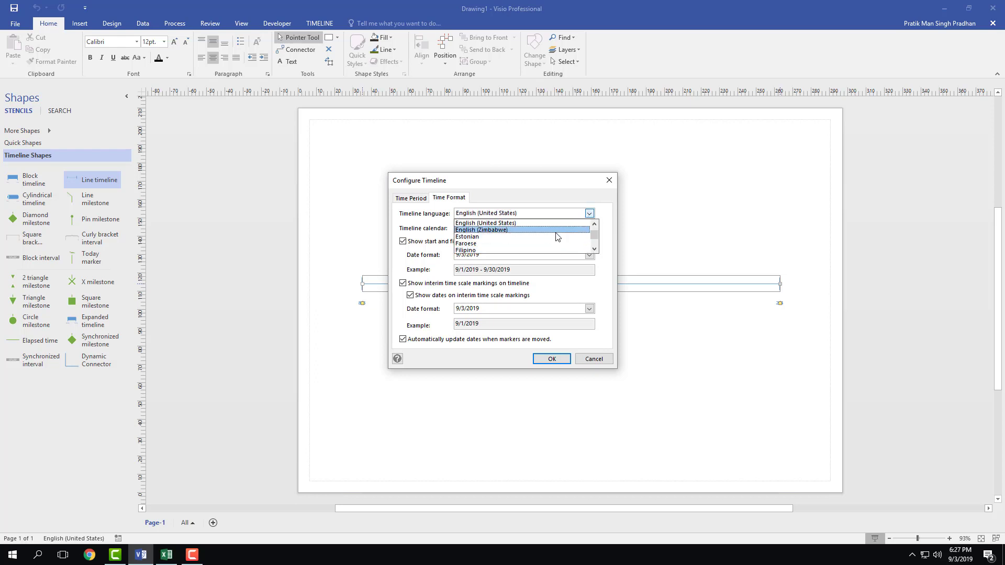
pyautogui.scroll(-3, 557, 238)
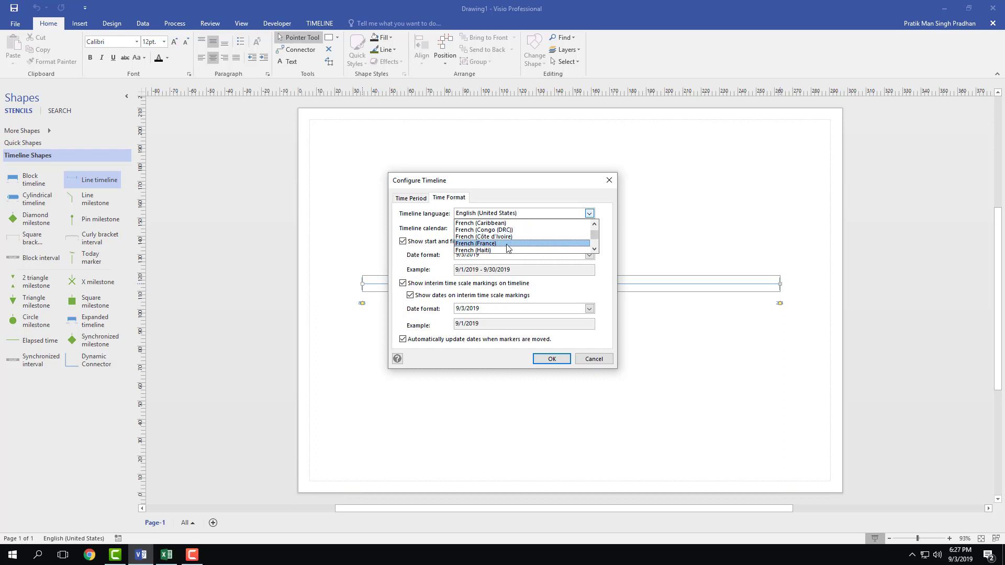
pyautogui.click(507, 244)
pyautogui.click(565, 226)
pyautogui.click(565, 227)
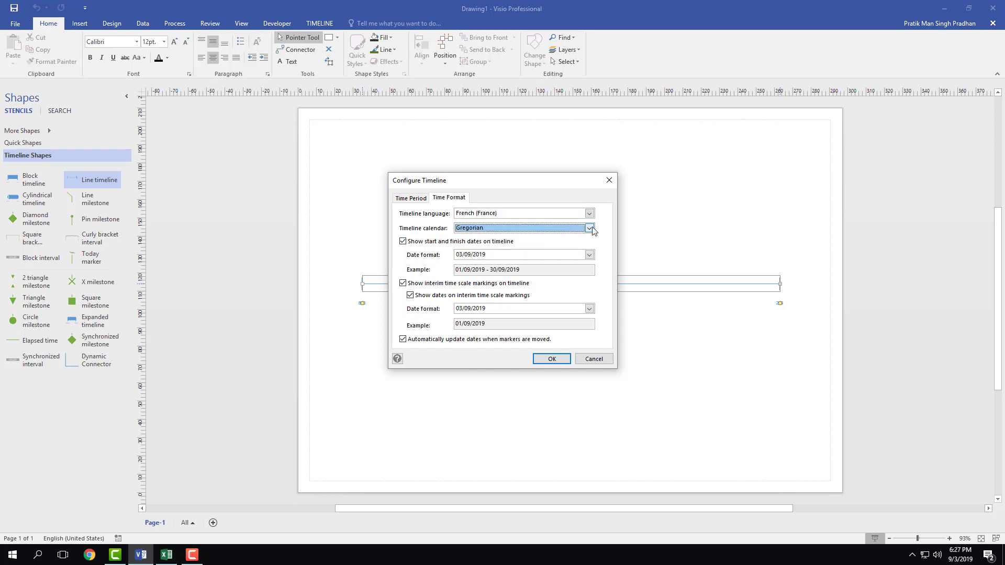
pyautogui.click(590, 213)
pyautogui.scroll(7, 499, 238)
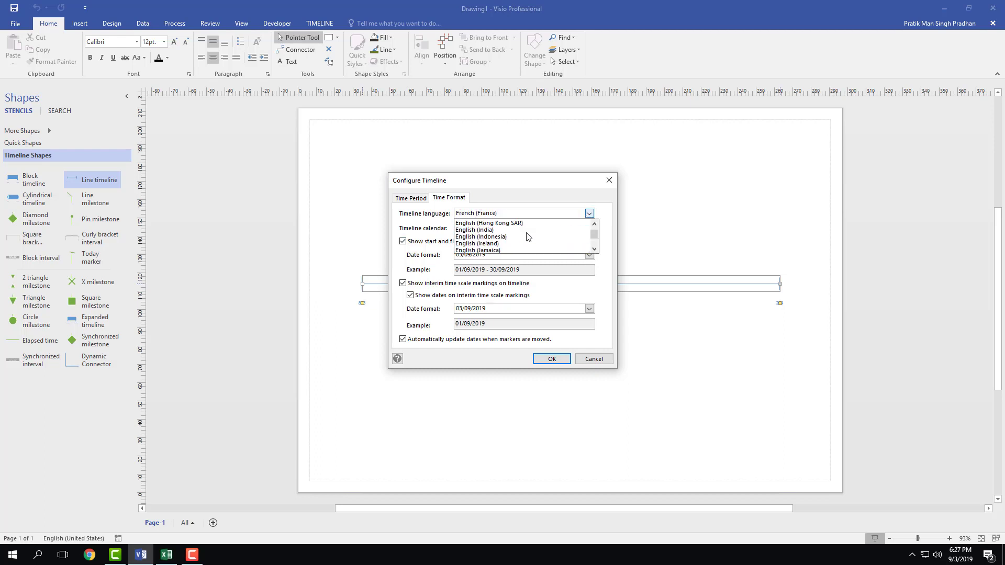
pyautogui.scroll(-1, 518, 242)
pyautogui.scroll(2, 518, 242)
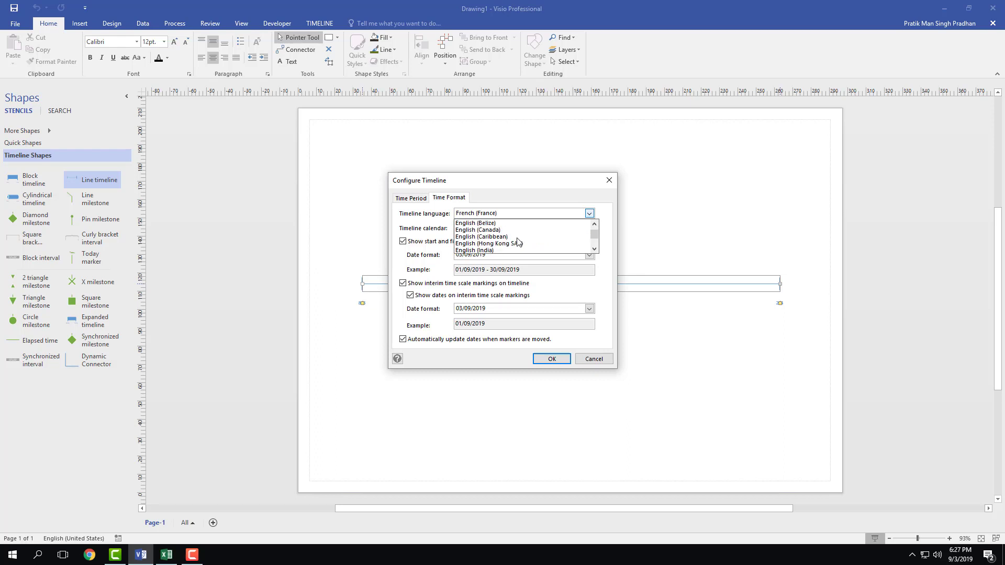
pyautogui.scroll(-1, 518, 242)
pyautogui.scroll(-3, 519, 242)
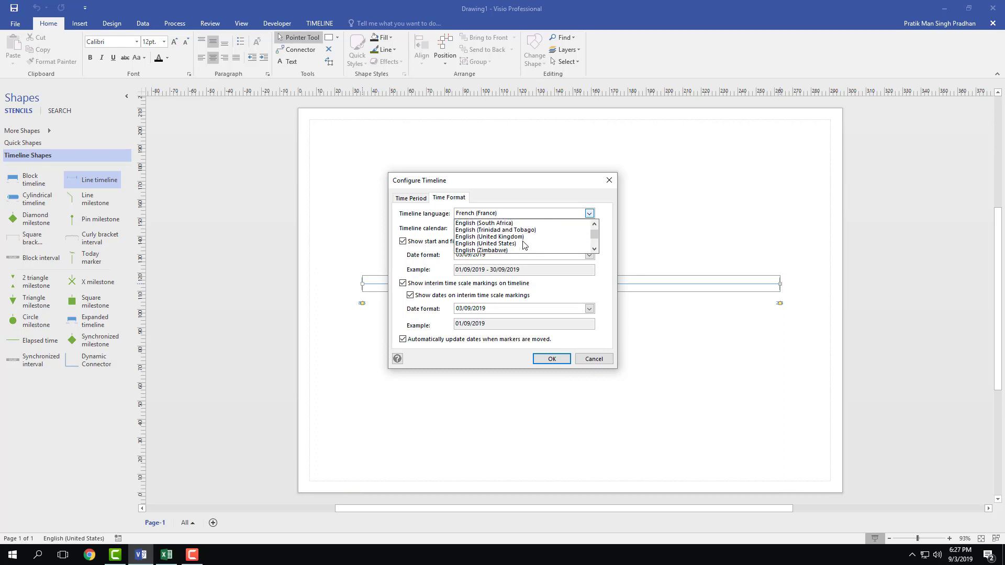
pyautogui.click(506, 244)
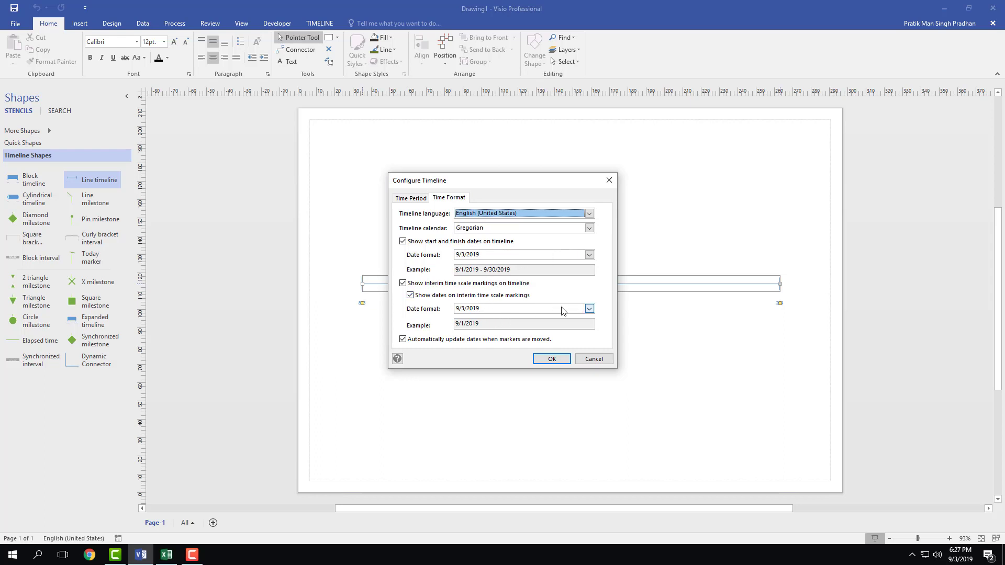
# - Use the 'Tuesday, September 3, 2019' format for start/finish and interim dates
pyautogui.click(588, 309)
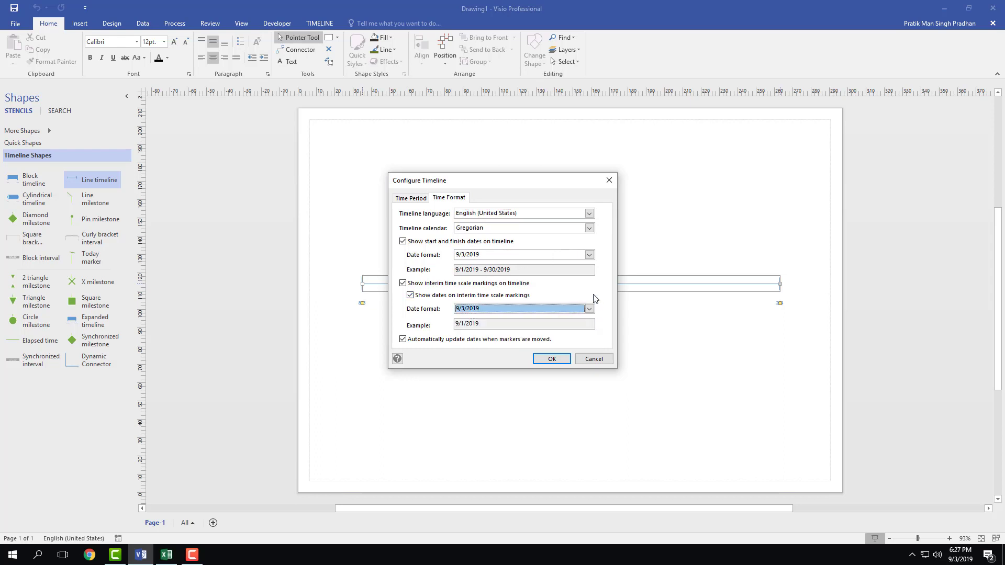
pyautogui.click(588, 308)
pyautogui.click(588, 256)
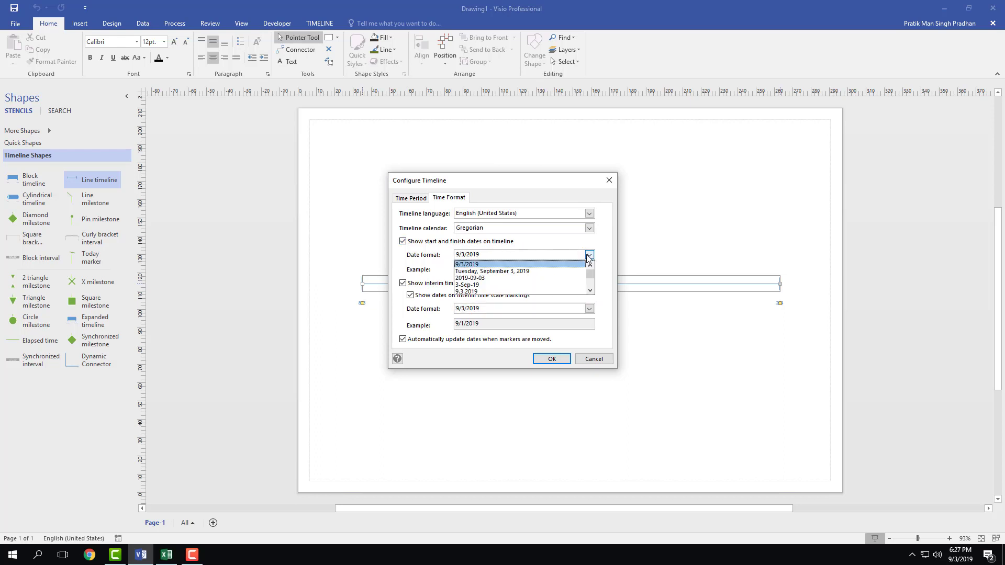
pyautogui.click(520, 271)
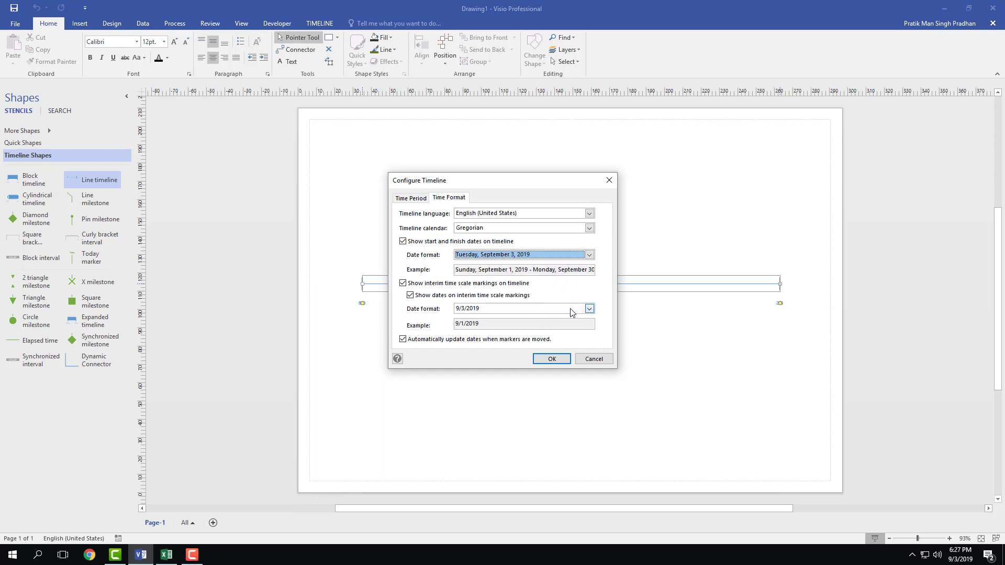
pyautogui.click(589, 308)
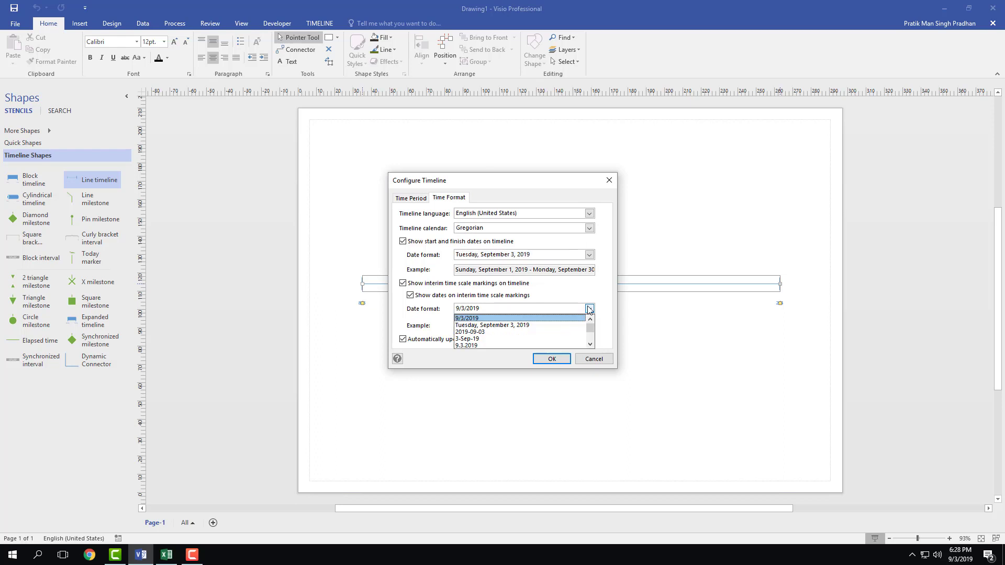
pyautogui.click(527, 325)
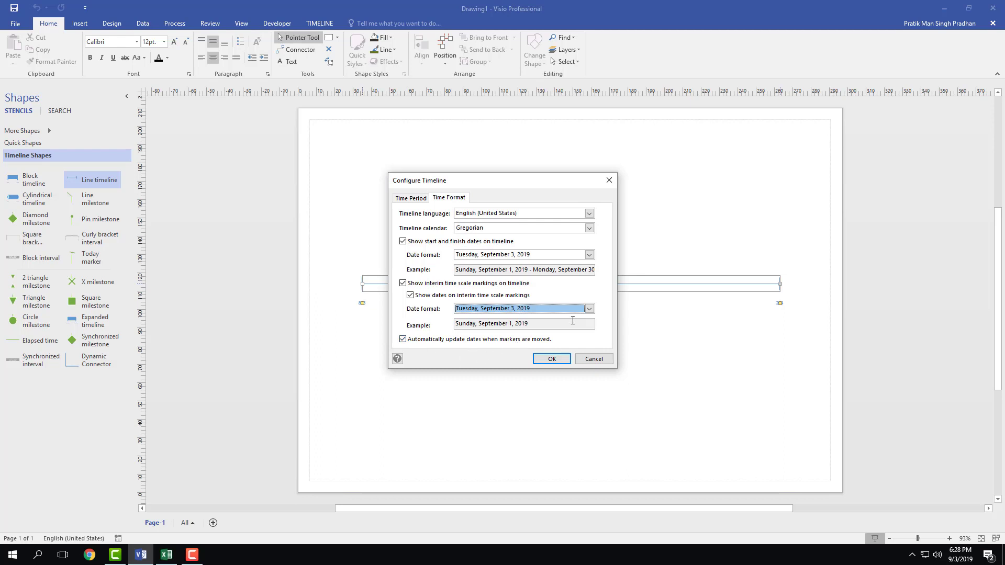
# - Apply the settings, deselect, and zoom in to check labels from September 1 to 30, 2019
pyautogui.click(547, 360)
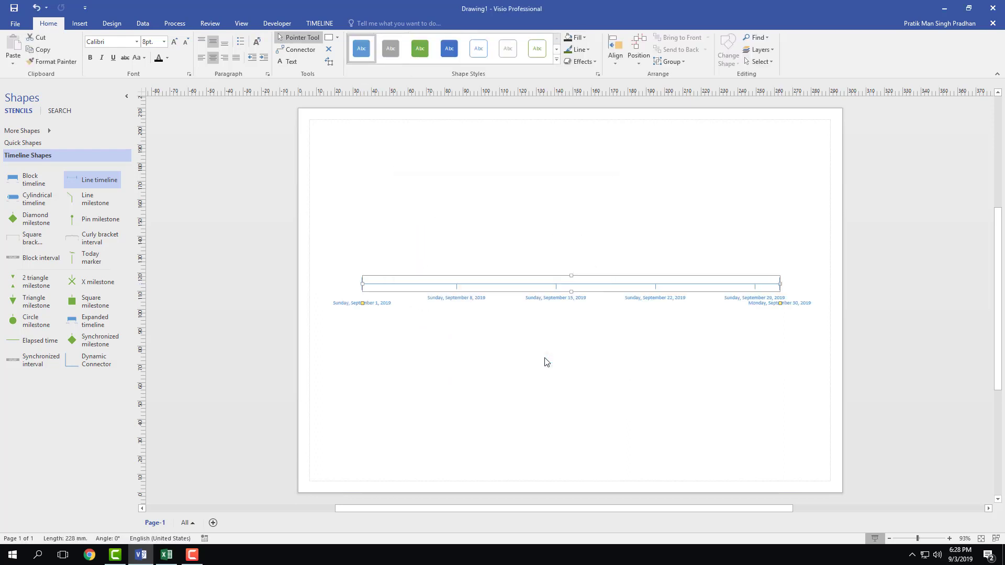
pyautogui.click(654, 330)
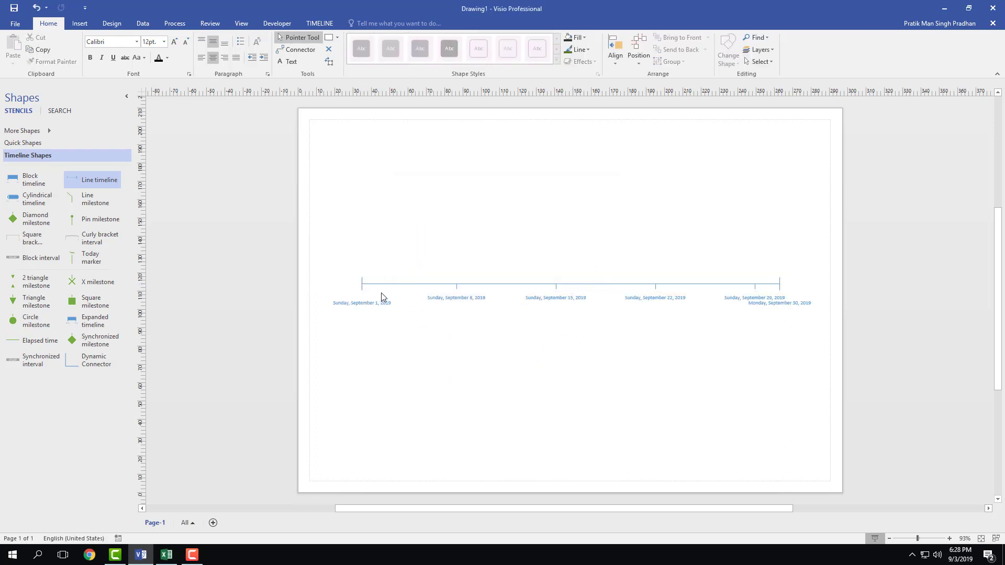
pyautogui.scroll(2, 381, 295)
pyautogui.scroll(-2, 377, 285)
pyautogui.scroll(5, 373, 276)
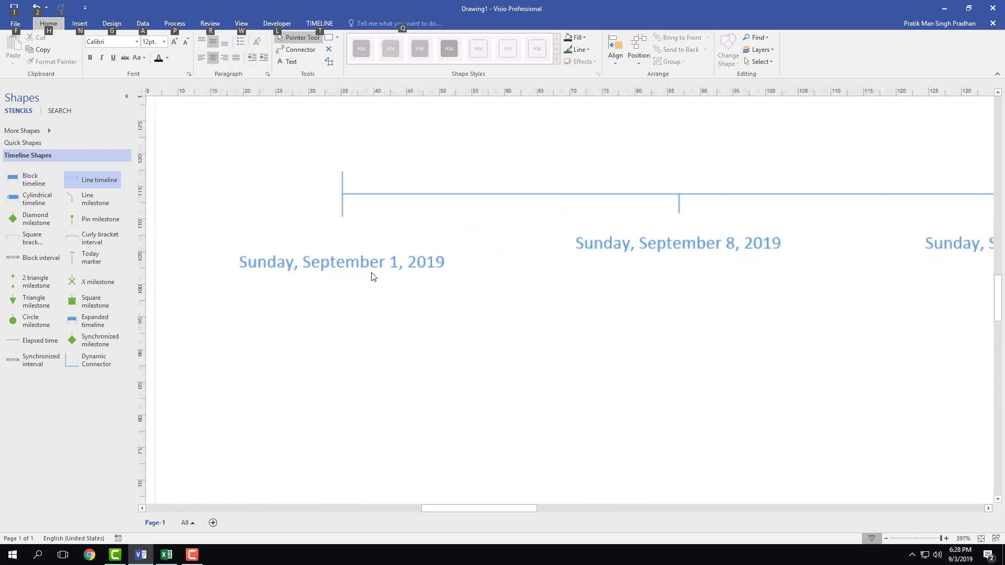
pyautogui.scroll(2, 372, 278)
pyautogui.scroll(-3, 372, 274)
pyautogui.scroll(3, 361, 284)
pyautogui.scroll(-2, 409, 299)
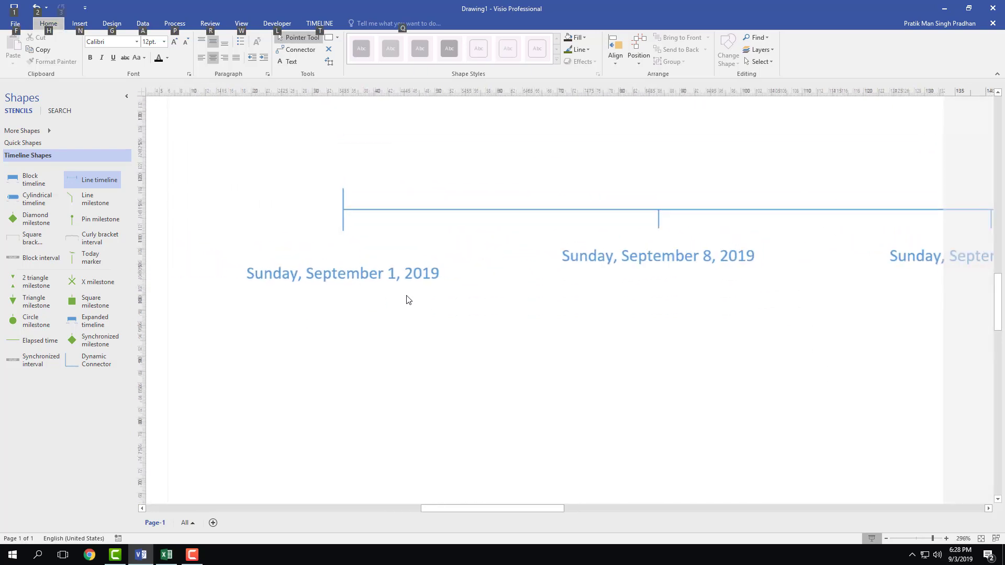
pyautogui.moveTo(544, 508); pyautogui.dragTo(702, 509)
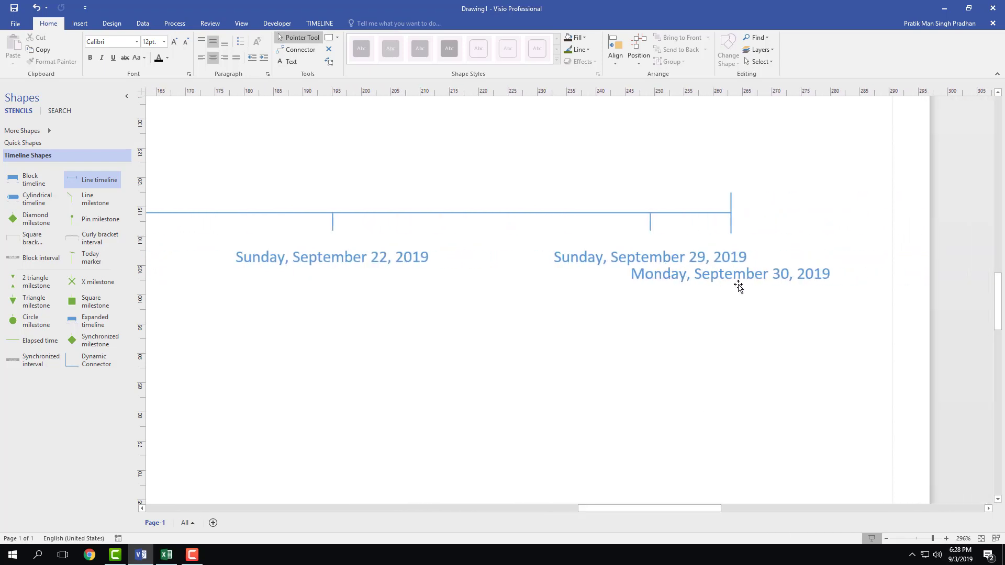
pyautogui.keyDown('ctrl'); pyautogui.scroll(-6, 693, 235); pyautogui.keyUp('ctrl')
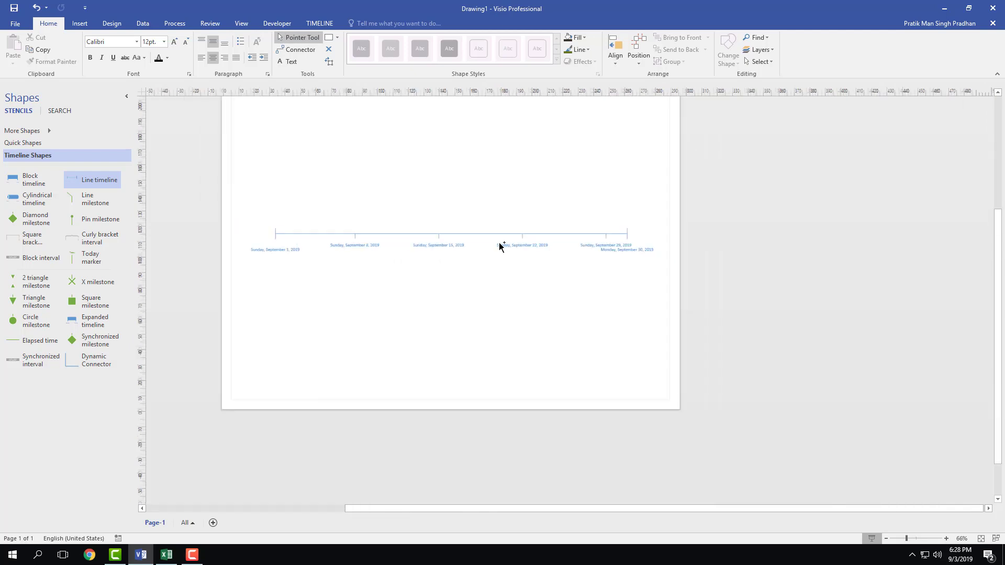
pyautogui.keyDown('ctrl'); pyautogui.scroll(2, 492, 236); pyautogui.keyUp('ctrl')
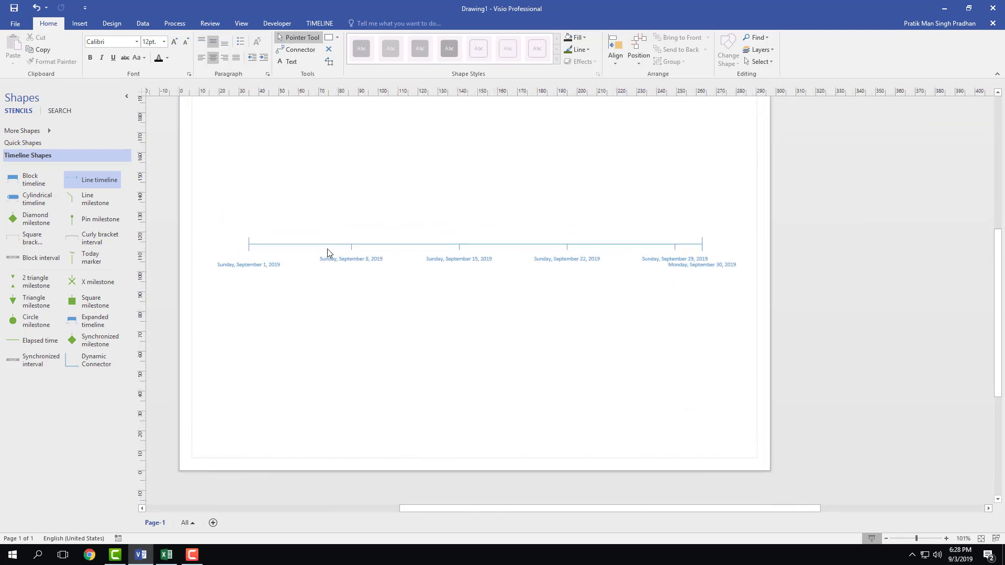